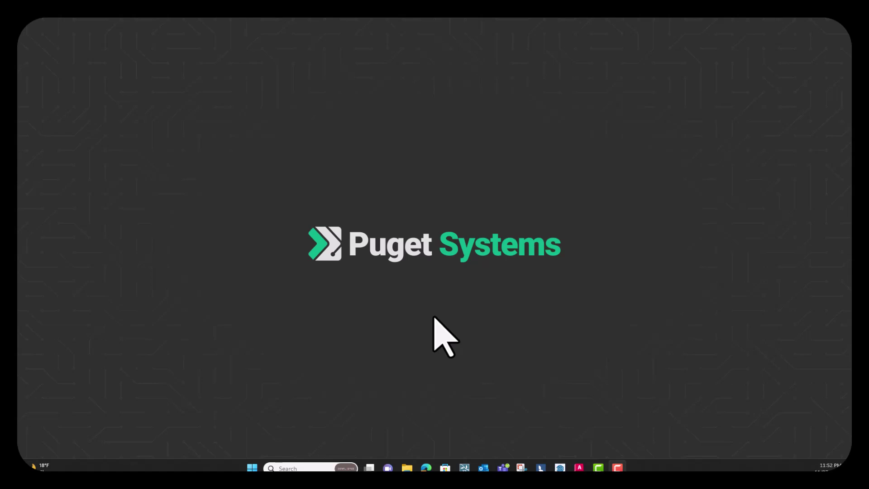
# - Bring Lumion forward and load the saved '68 - Photo' camera shot in Photo mode
pyautogui.click(541, 467)
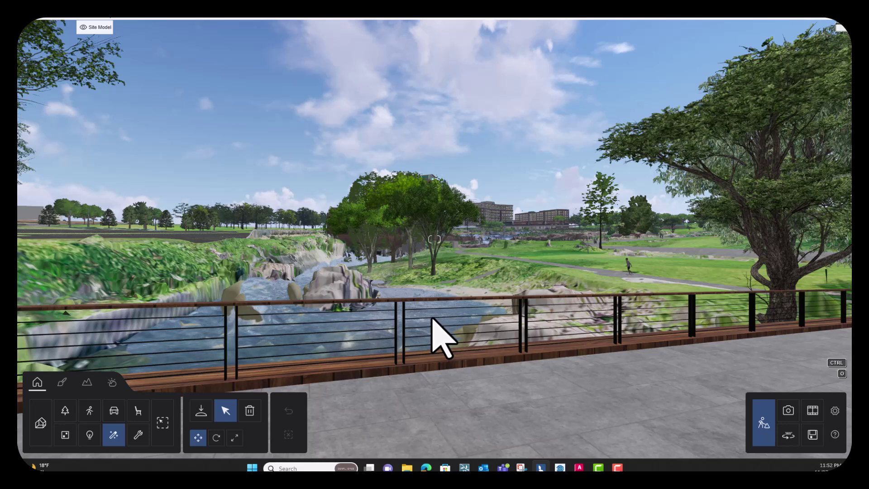
pyautogui.click(787, 410)
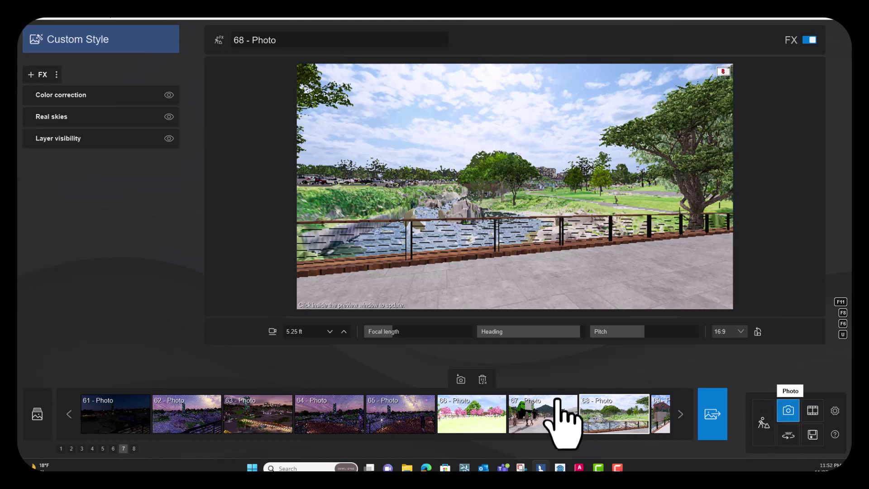
pyautogui.click(616, 409)
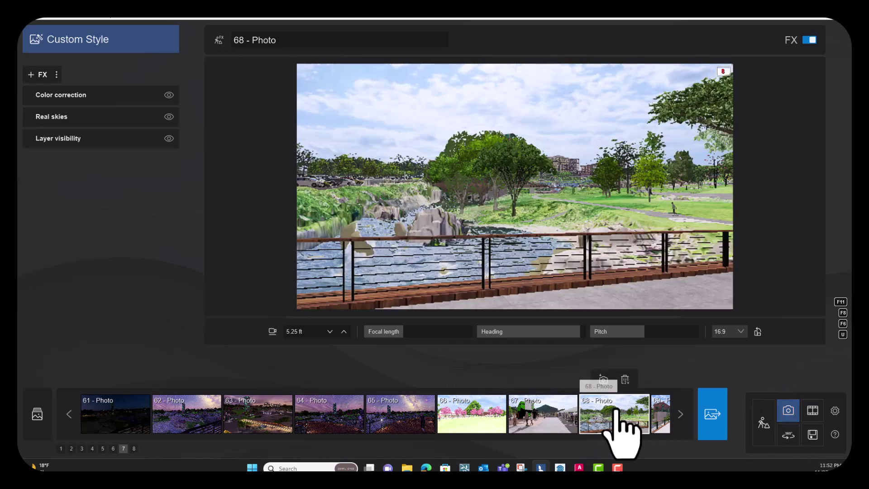
# - Render the '68 - Photo' shot at Desktop 1920x1080, overwriting Falls Park 68.jpg
pyautogui.click(713, 414)
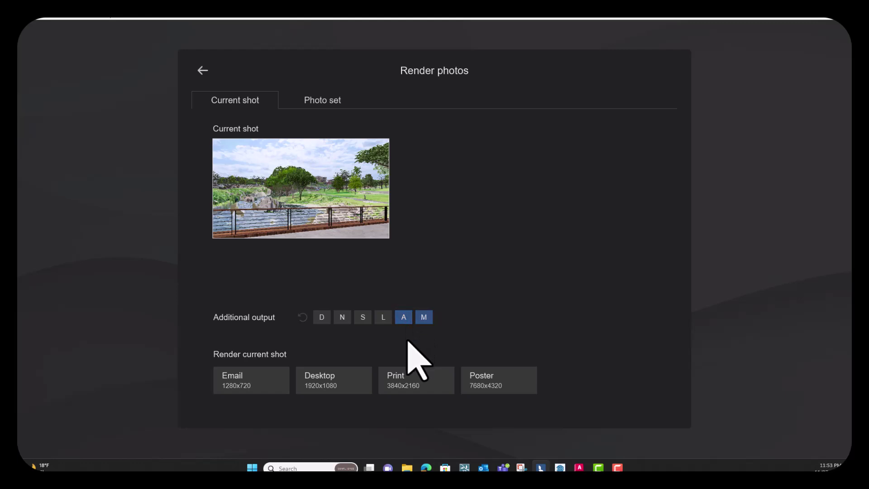
pyautogui.click(344, 382)
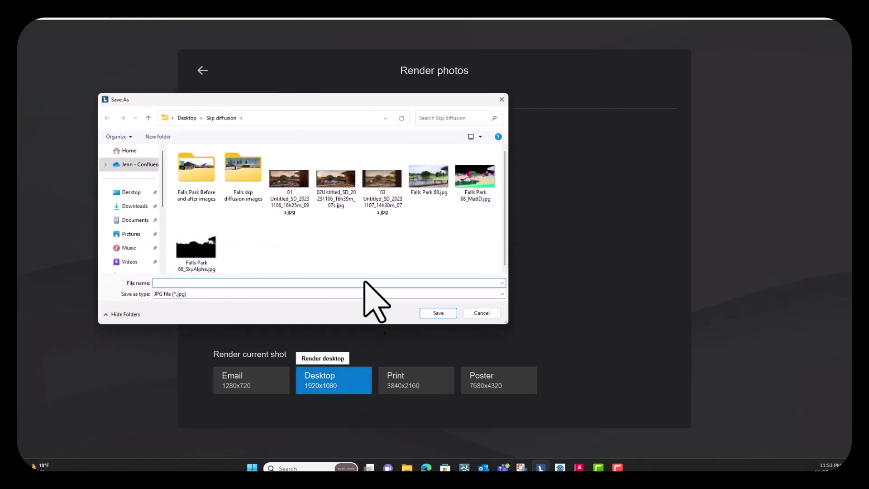
pyautogui.click(426, 183)
pyautogui.click(436, 313)
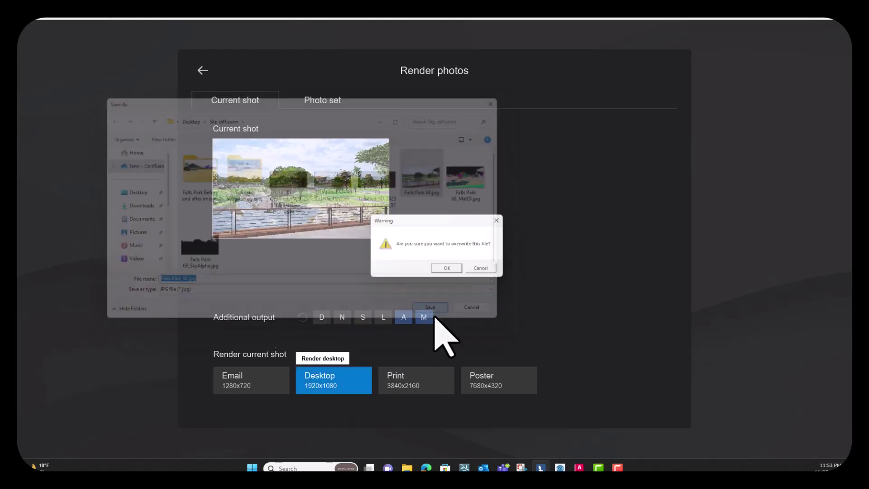
pyautogui.click(446, 270)
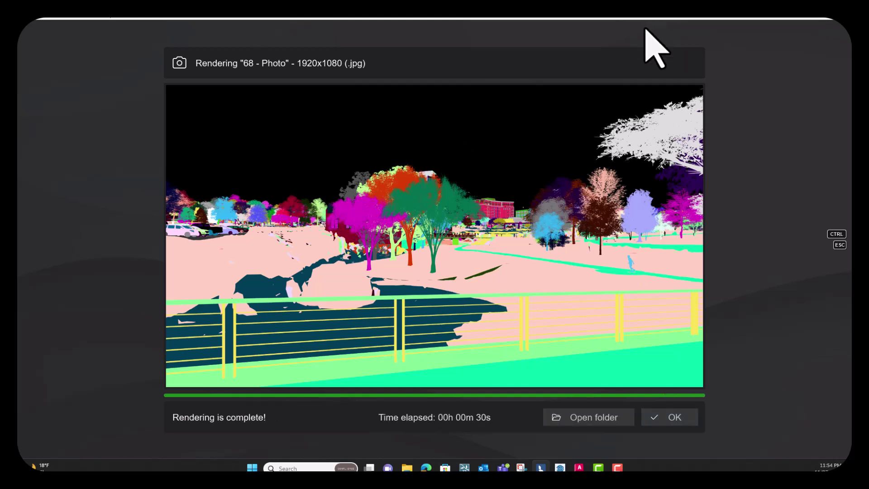
# - Close the render result, minimise Lumion and bring SketchUp's empty Untitled model forward
pyautogui.click(669, 417)
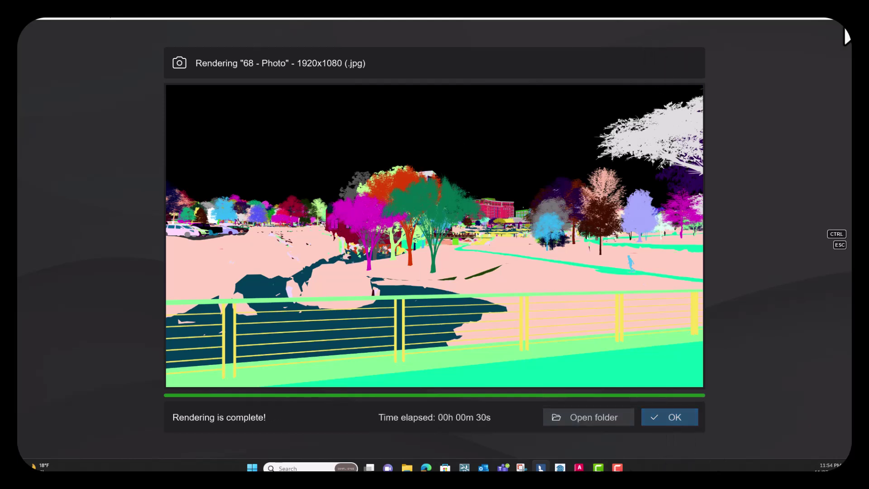
pyautogui.click(810, 35)
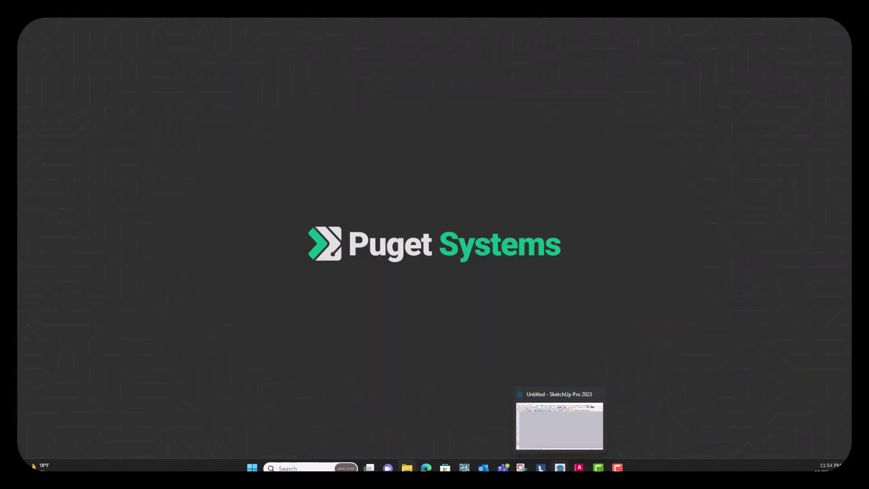
pyautogui.click(559, 467)
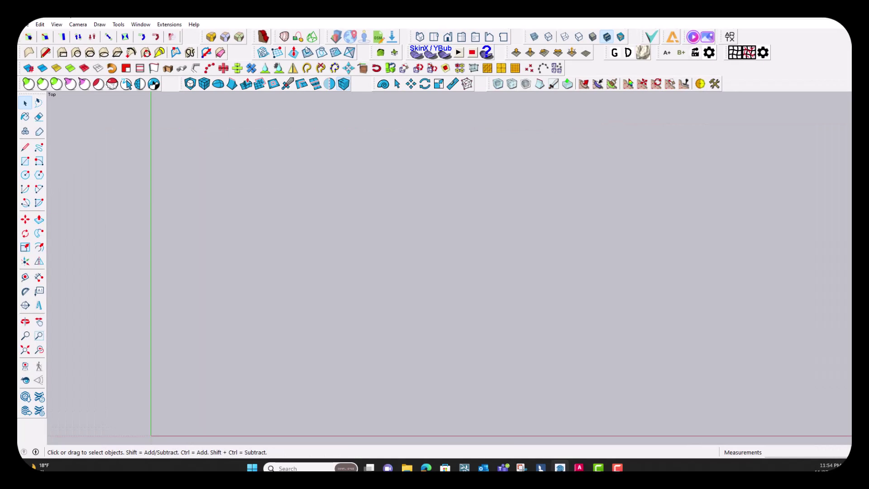
pyautogui.click(78, 24)
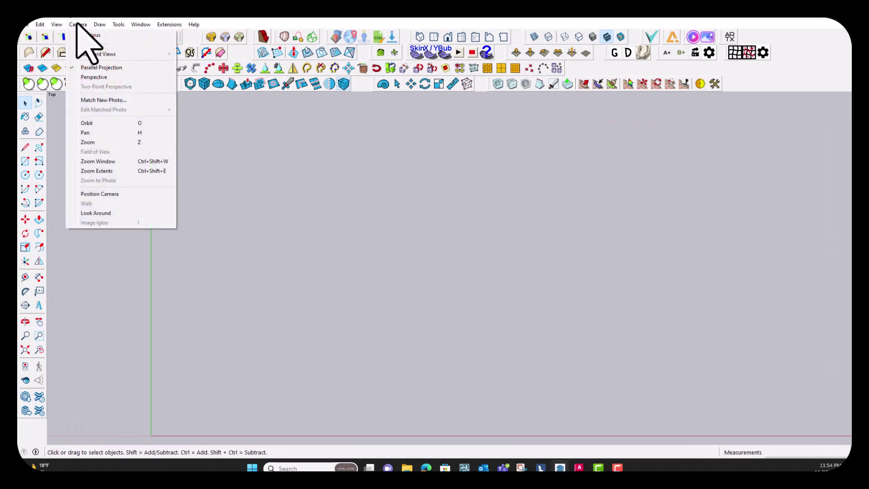
pyautogui.moveTo(55, 25)
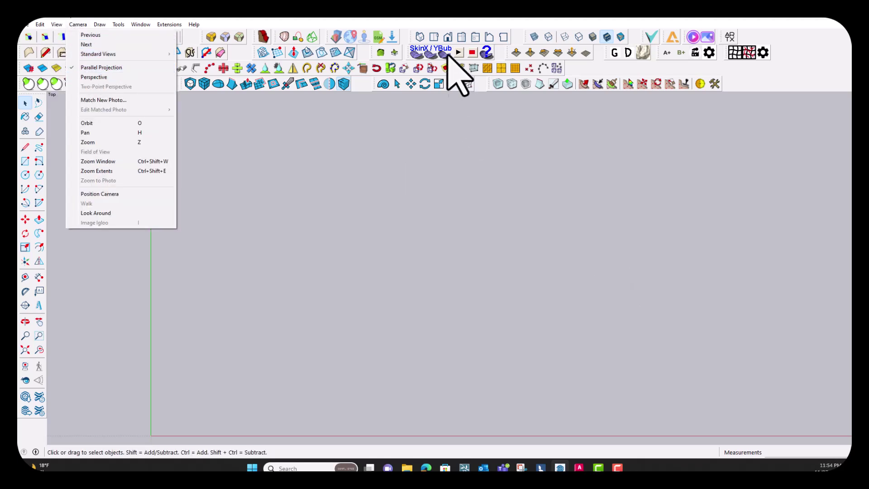
pyautogui.click(442, 53)
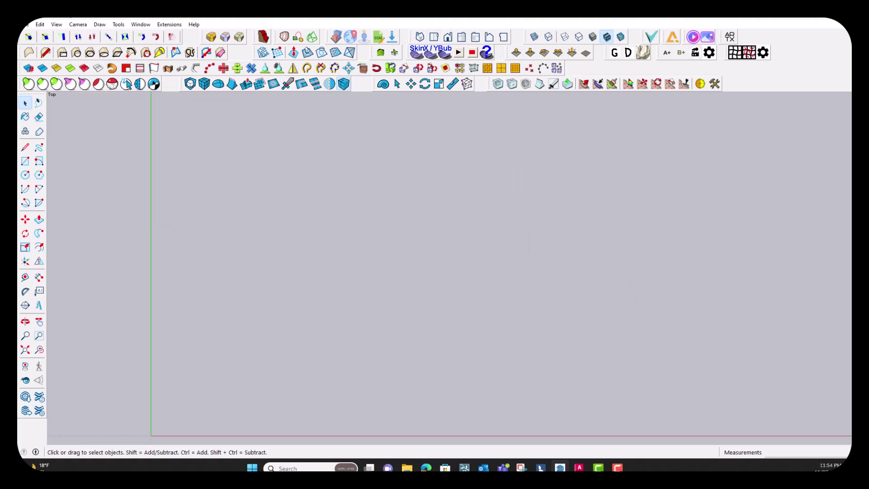
# - Import the render JPG at the model origin, then zoom and pan so it fills the view
pyautogui.moveTo(407, 467); pyautogui.dragTo(152, 435)
pyautogui.scroll(-1, 272, 303)
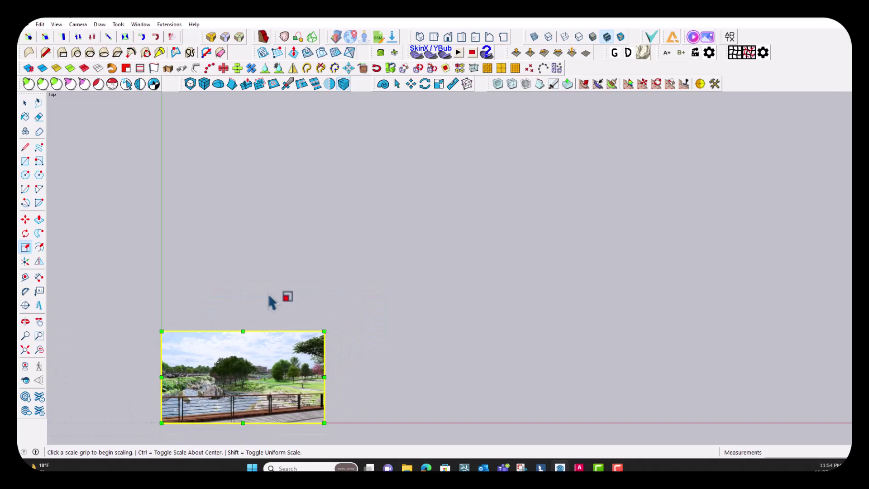
pyautogui.click(24, 103)
pyautogui.scroll(-1, 390, 221)
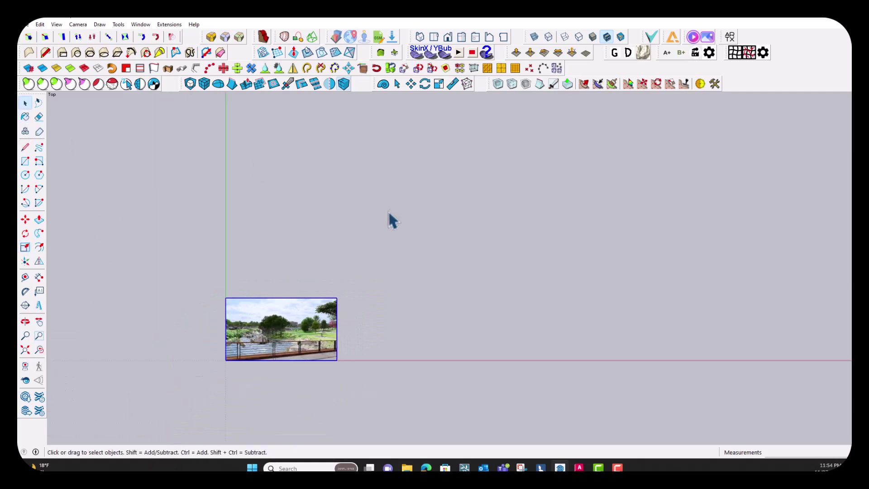
pyautogui.scroll(5, 213, 364)
pyautogui.scroll(2, 336, 337)
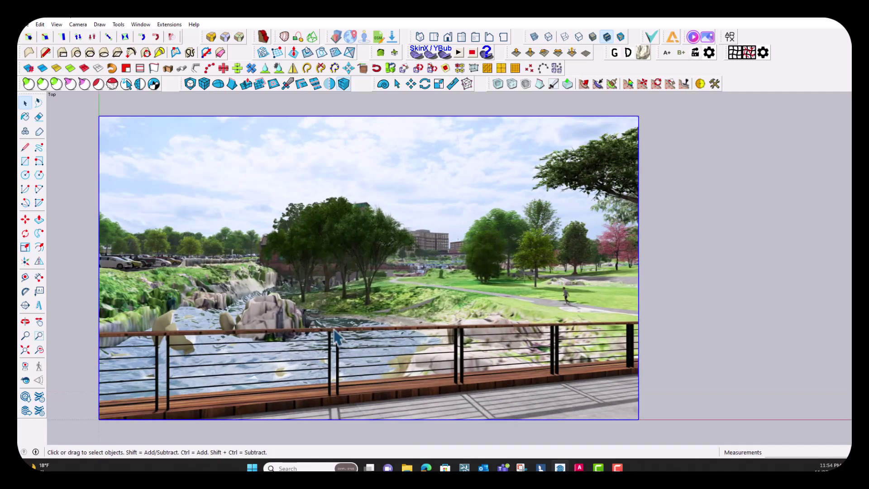
pyautogui.scroll(1, 336, 337)
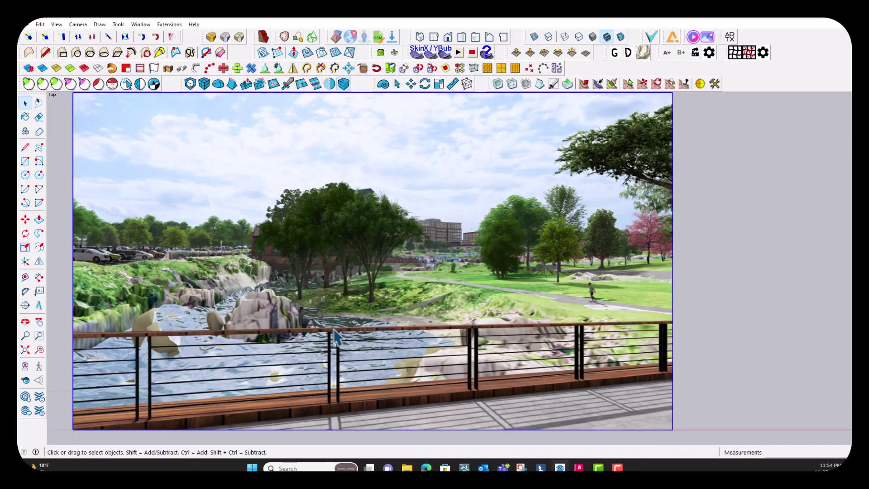
pyautogui.click(39, 321)
pyautogui.moveTo(237, 294); pyautogui.dragTo(284, 300)
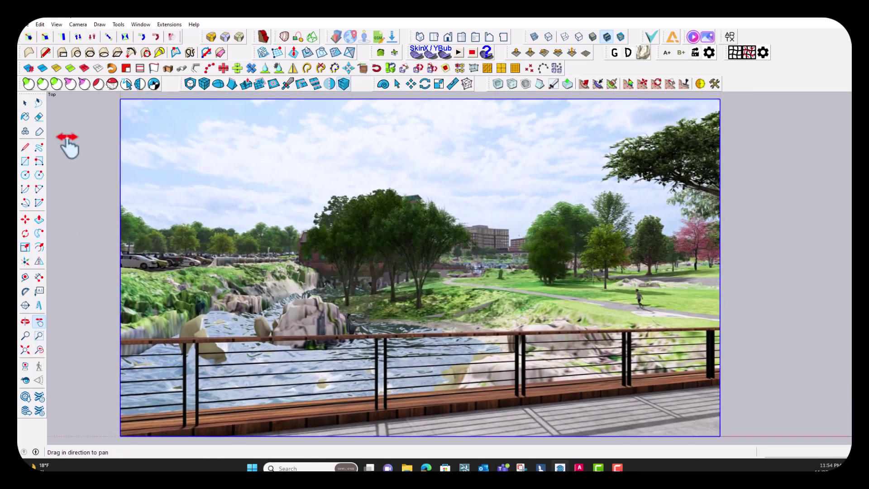
pyautogui.click(25, 103)
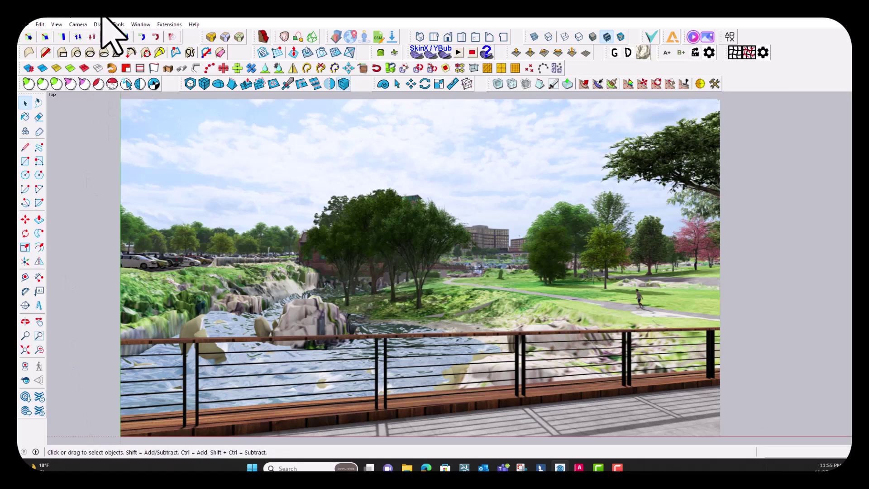
# - Launch the Diffusion panel from Extensions > Diffusion
pyautogui.click(168, 25)
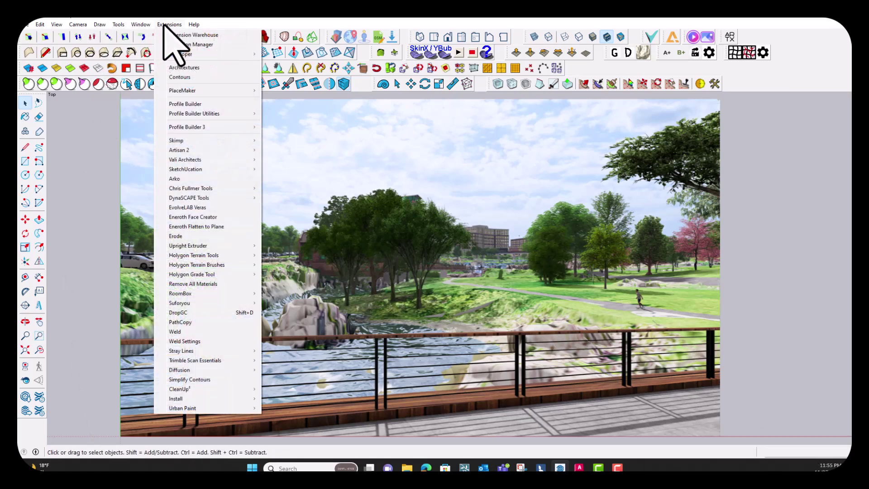
pyautogui.moveTo(199, 370)
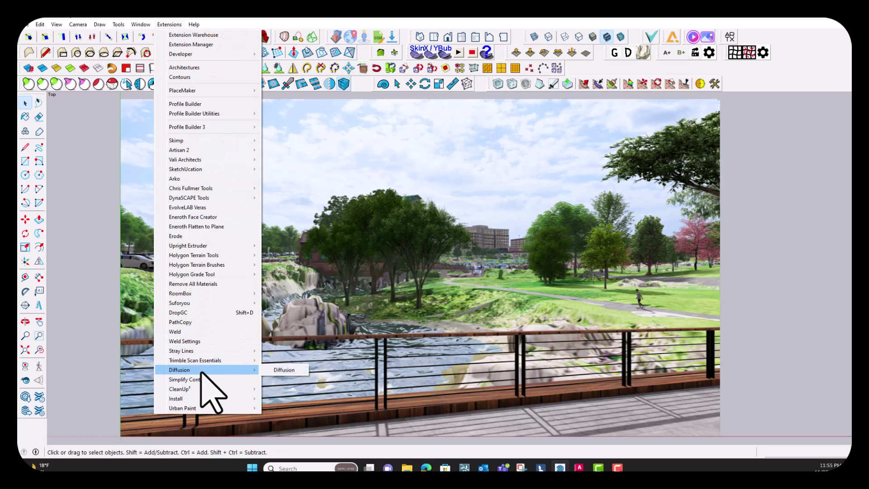
pyautogui.click(284, 370)
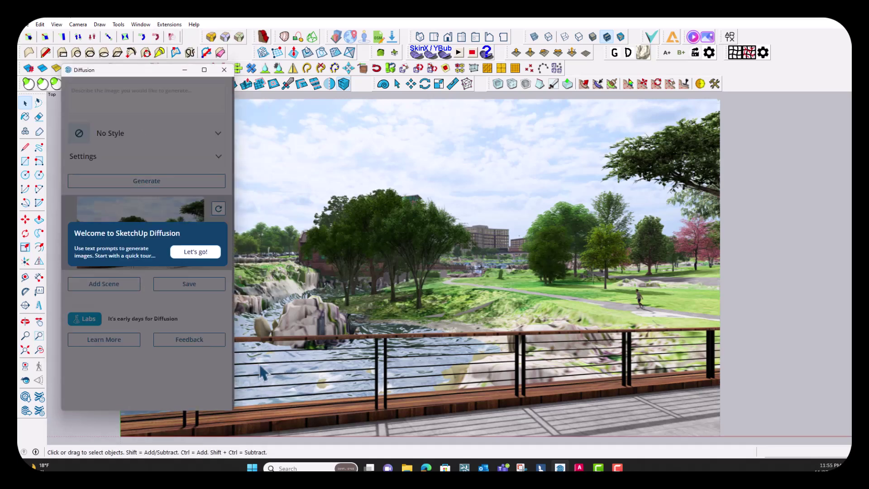
# - Step through the Diffusion introductory tour cards and dismiss it
pyautogui.click(196, 250)
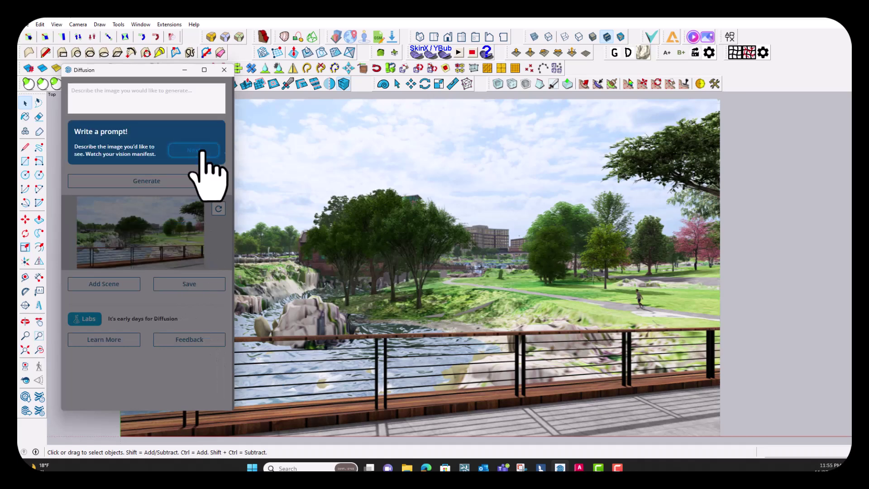
pyautogui.click(193, 150)
pyautogui.click(195, 183)
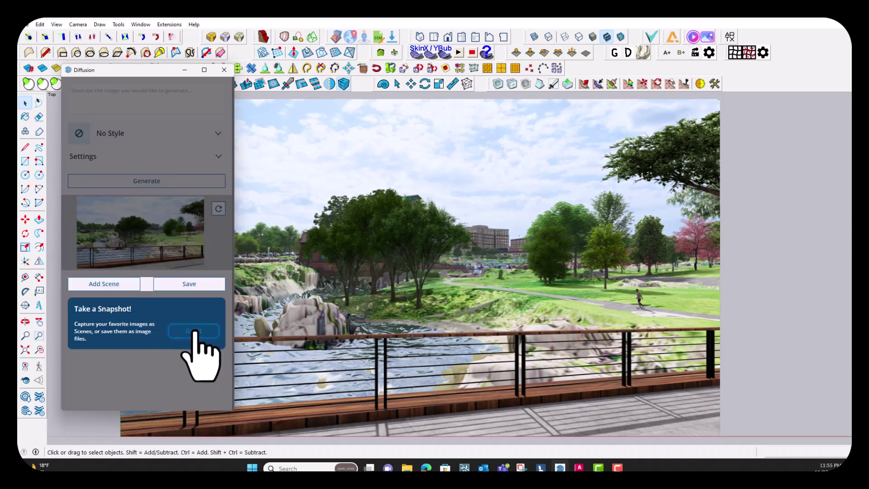
pyautogui.click(195, 331)
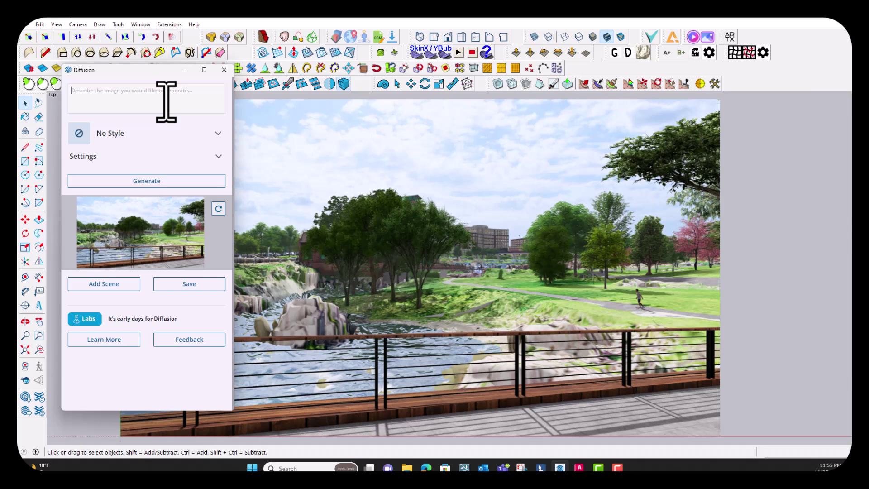
# - Type the prompt: pedestrian bridge over river, quartzite boulders, riparian vegetation, grassy lawns, deciduous trees
pyautogui.write('pedestira')
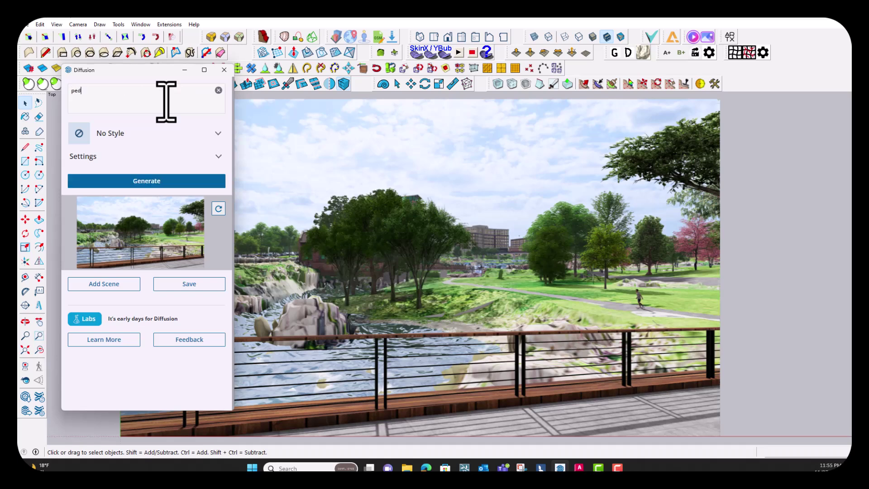
pyautogui.press('BackSpace')
pyautogui.press('BackSpace')
pyautogui.press('BackSpace')
pyautogui.write('rian bg')
pyautogui.write('idger ov overlooking river with quartzite boulders and riparian vegetation.')
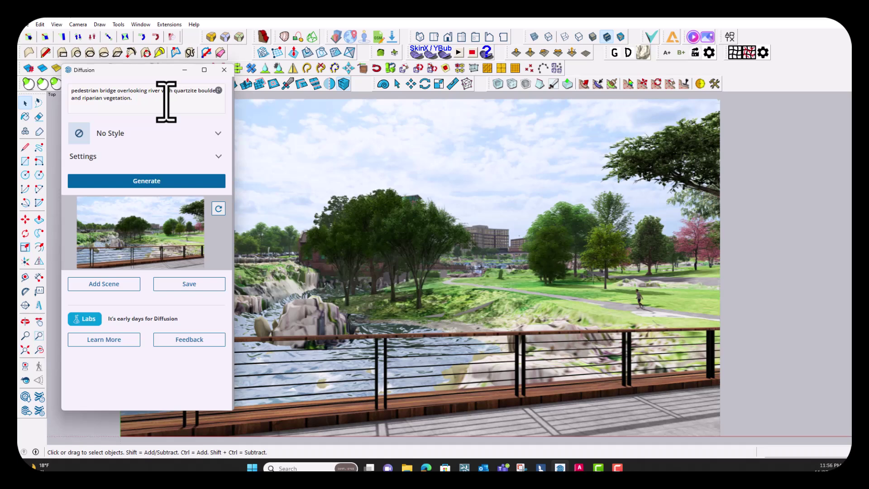
pyautogui.write('par')
pyautogui.write('k with g')
pyautogui.write('rassy lawn areas,')
pyautogui.write(' dec')
pyautogui.write('iduous trees ')
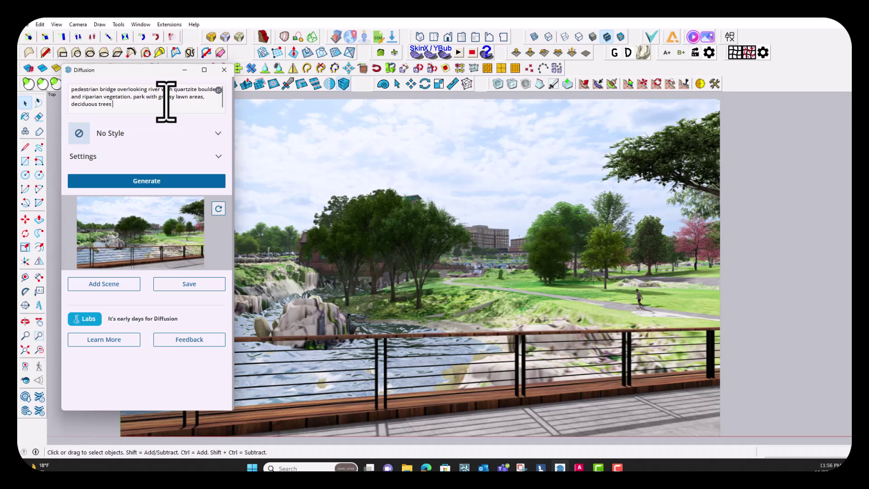
pyautogui.write('and existing buildin')
# - Add epic golden hour lighting, realistic shadows and reflections, and landscape-photography photorealism to the prompt
pyautogui.write('epic golden hour lighitng with rea')
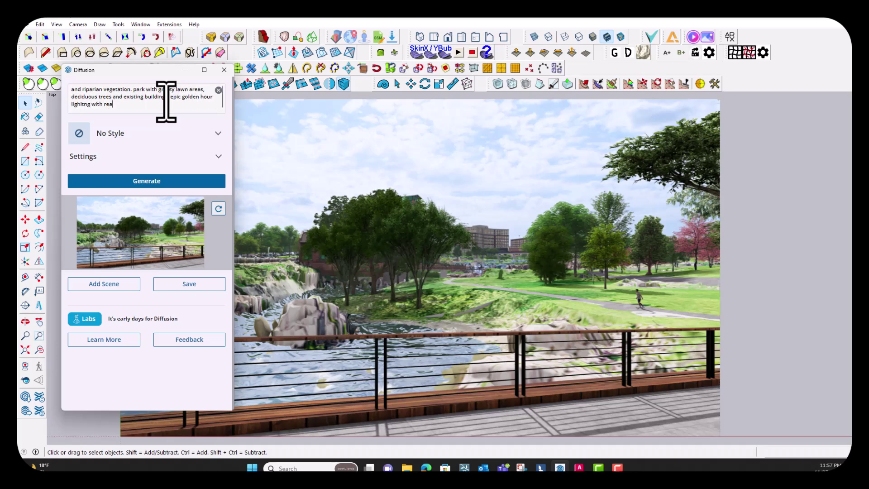
pyautogui.write('listic sha')
pyautogui.write('dows and')
pyautogui.write(' reflections')
pyautogui.write('.')
pyautogui.write('pho')
pyautogui.write('torea')
pyautogui.write('listic ')
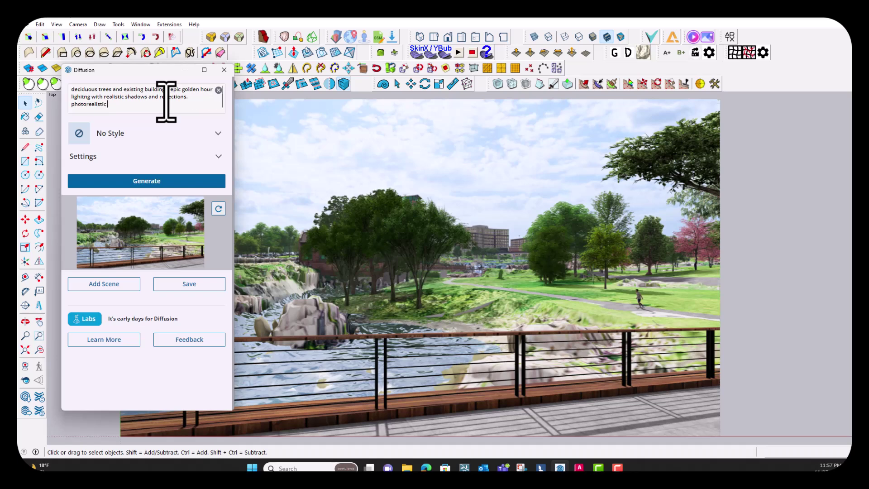
pyautogui.write('photograph')
pyautogui.write(' in')
pyautogui.write(' a sytle')
pyautogui.write(' simi')
pyautogui.press('BackSpace')
pyautogui.press('BackSpace')
pyautogui.press('BackSpace')
pyautogui.press('BackSpace')
pyautogui.press('BackSpace')
pyautogui.press('BackSpace')
pyautogui.press('BackSpace')
pyautogui.press('BackSpace')
pyautogui.write('tyle similar to landscape photography')
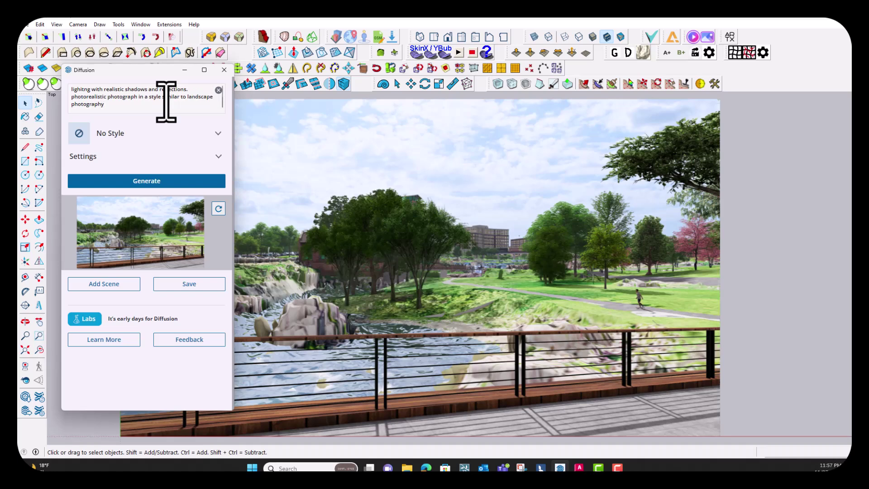
pyautogui.write('.')
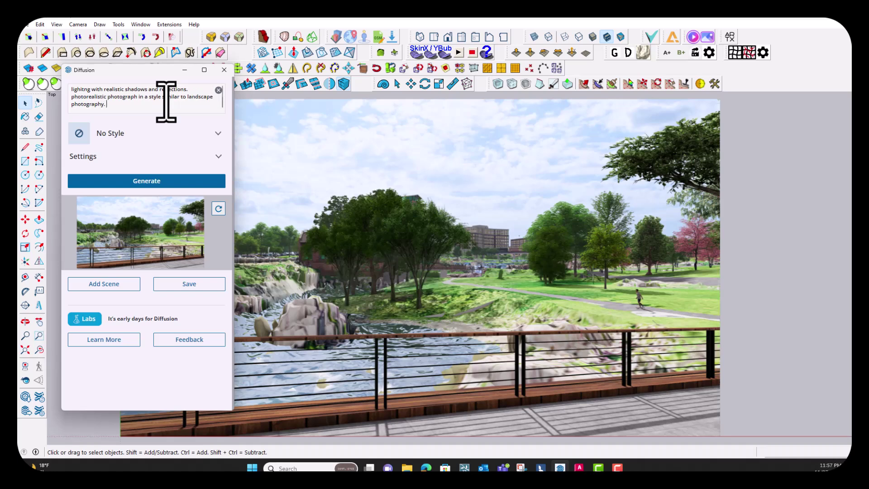
# - Browse the style dropdown and close it, keeping No Style
pyautogui.click(220, 135)
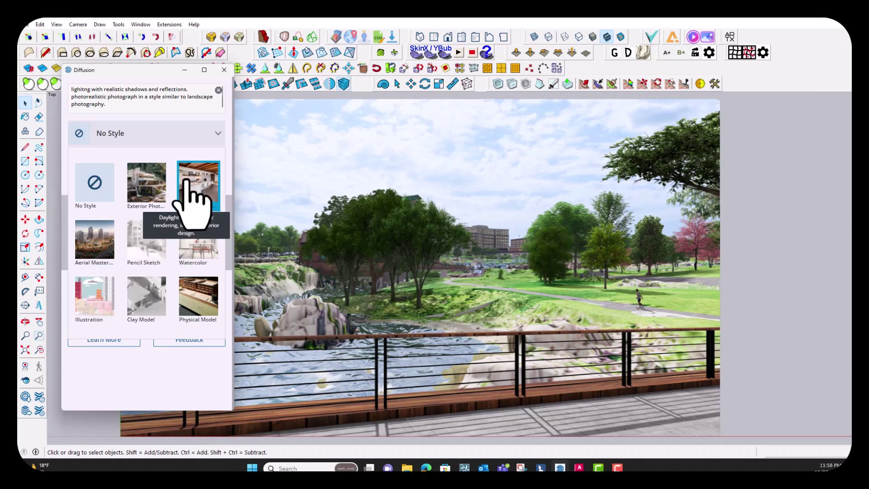
pyautogui.click(140, 143)
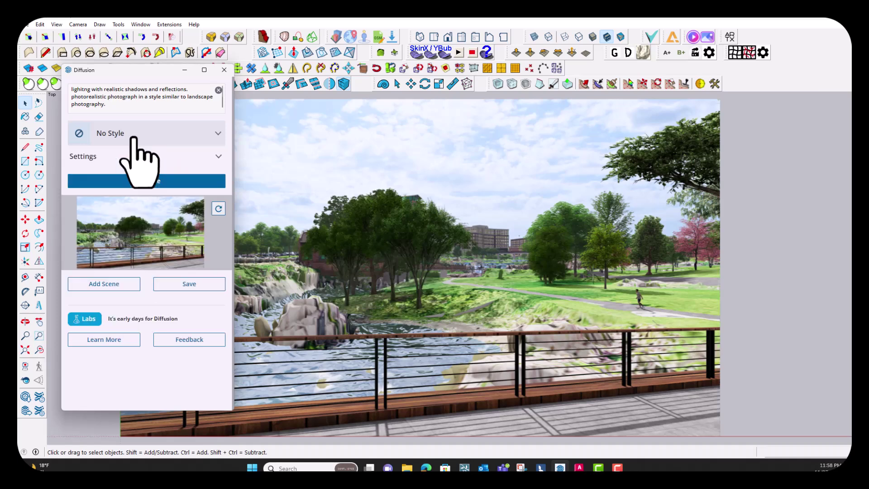
# - Set Respect Model Geometry to 1.5 and maximise the Diffusion panel
pyautogui.click(216, 156)
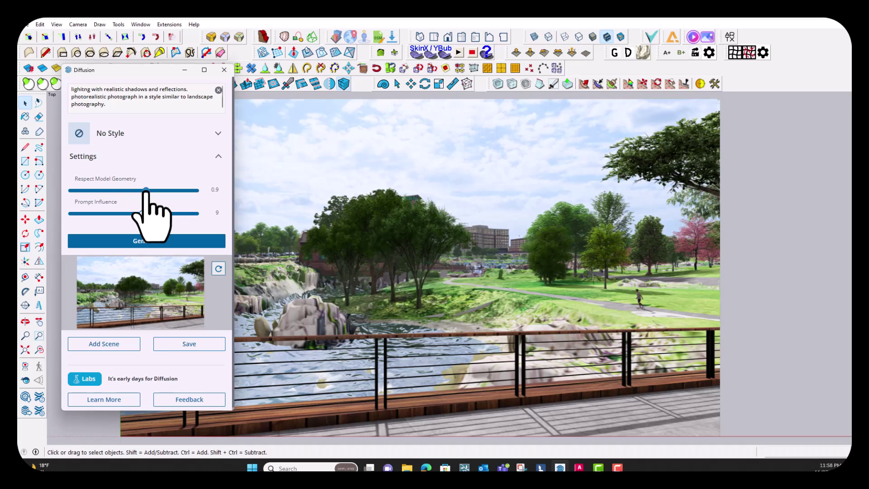
pyautogui.moveTo(146, 190); pyautogui.dragTo(197, 190)
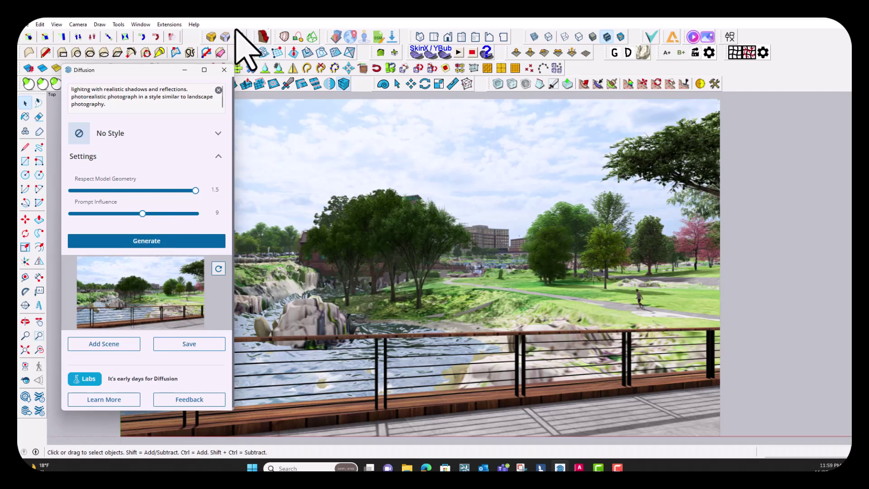
pyautogui.click(137, 241)
pyautogui.click(204, 69)
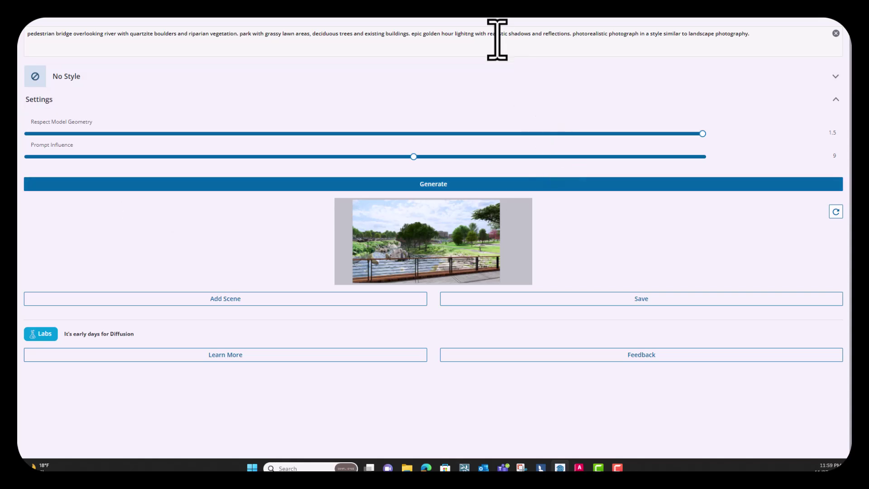
# - Collapse the Settings section and generate three variations from the prompt
pyautogui.click(178, 99)
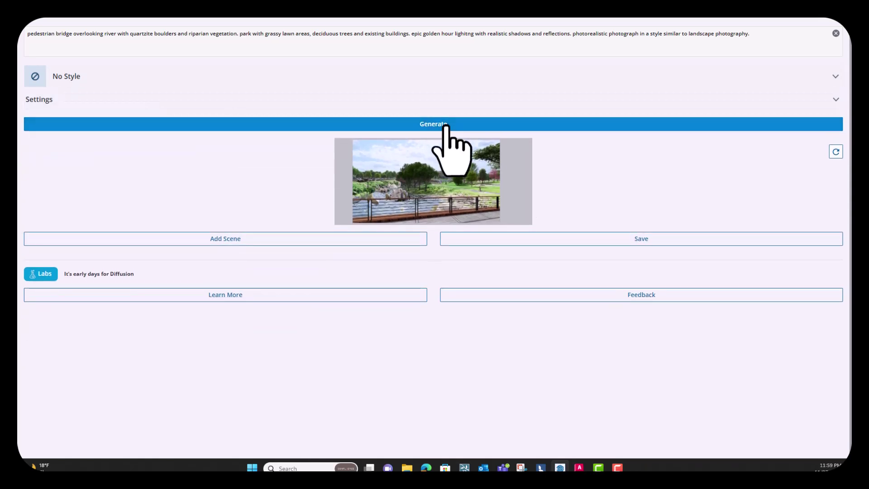
pyautogui.click(446, 131)
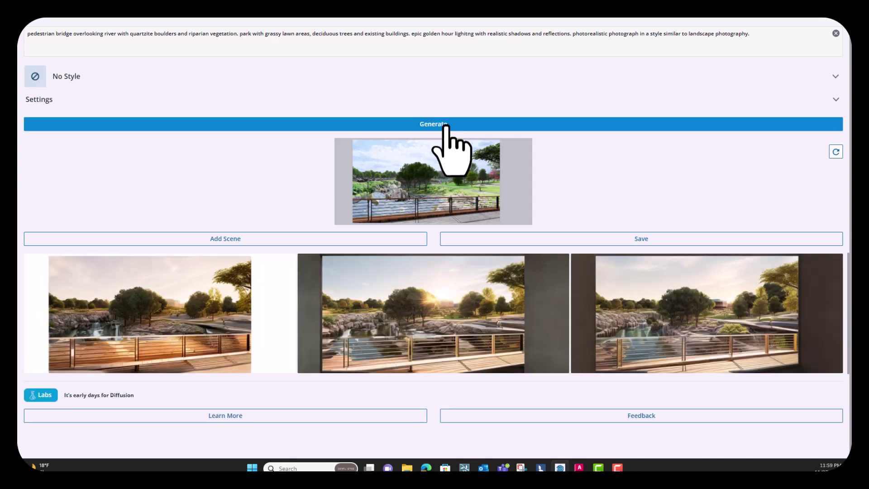
# - Preview each of the three golden-hour bridge renderings in turn, ending back on the first
pyautogui.click(148, 286)
pyautogui.click(441, 312)
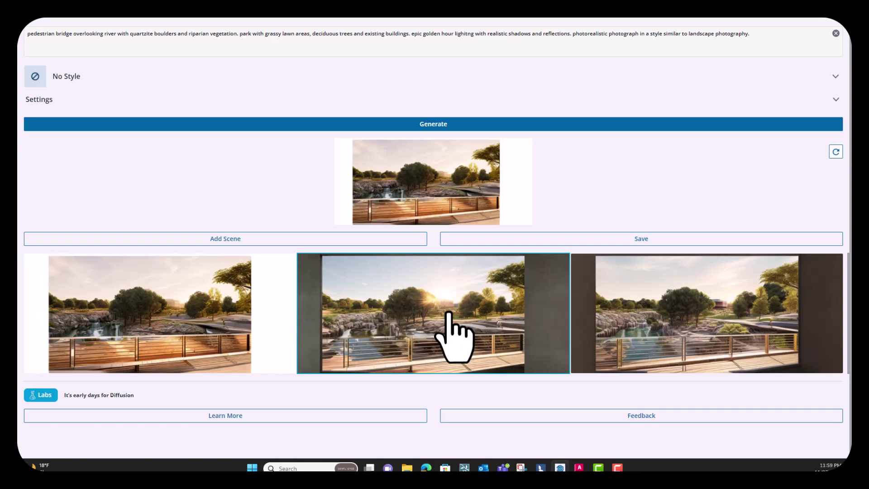
pyautogui.click(743, 334)
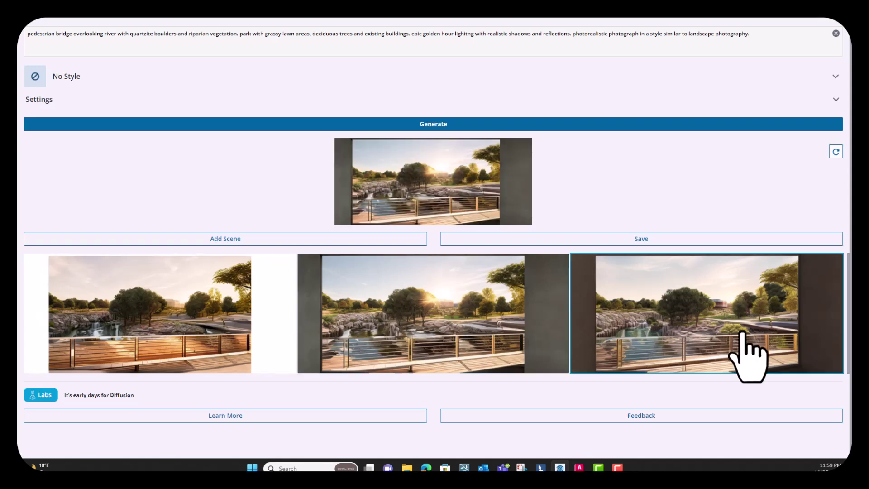
pyautogui.click(675, 321)
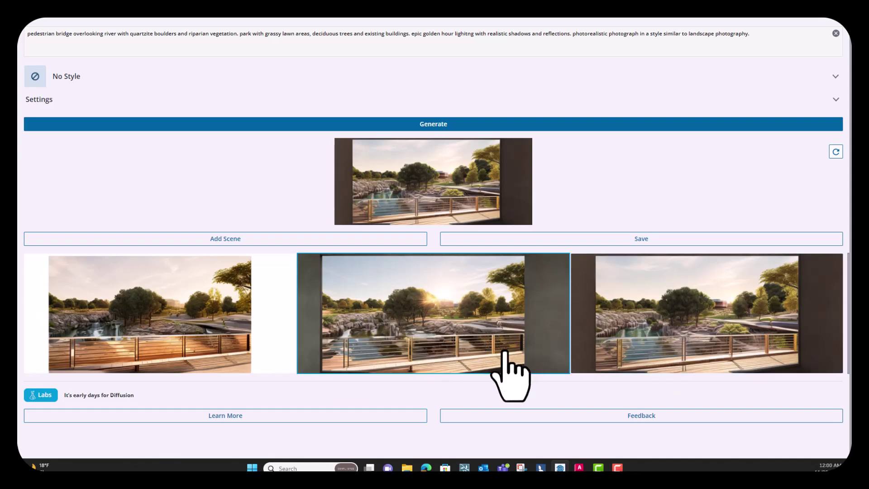
pyautogui.click(194, 358)
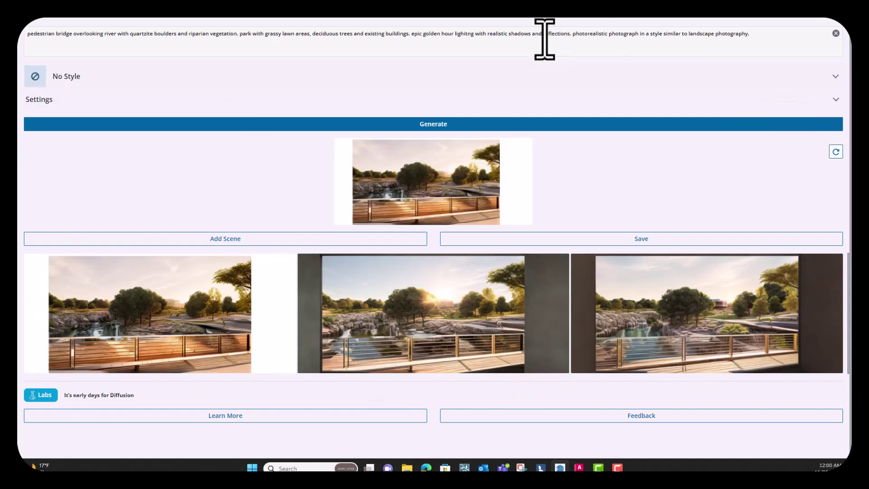
# - Bring back the generation settings, lower Prompt Influence to 6, and generate a new set
pyautogui.click(691, 96)
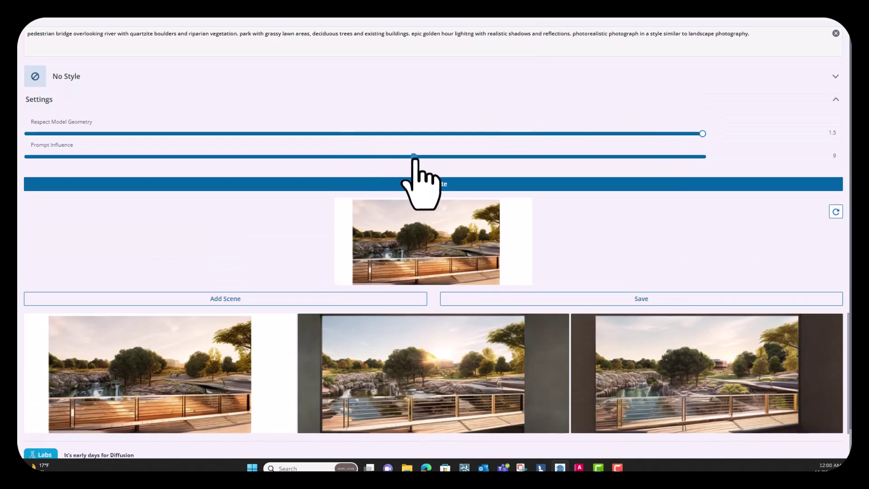
pyautogui.moveTo(413, 157); pyautogui.dragTo(97, 164)
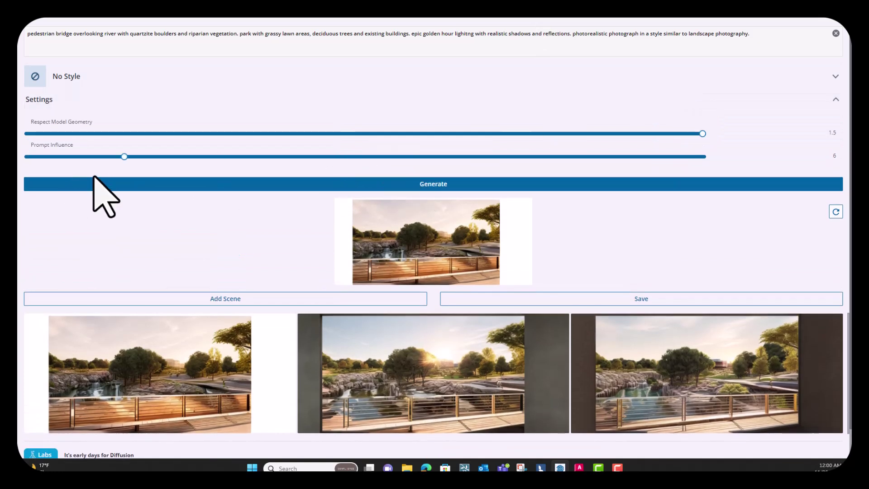
pyautogui.click(299, 189)
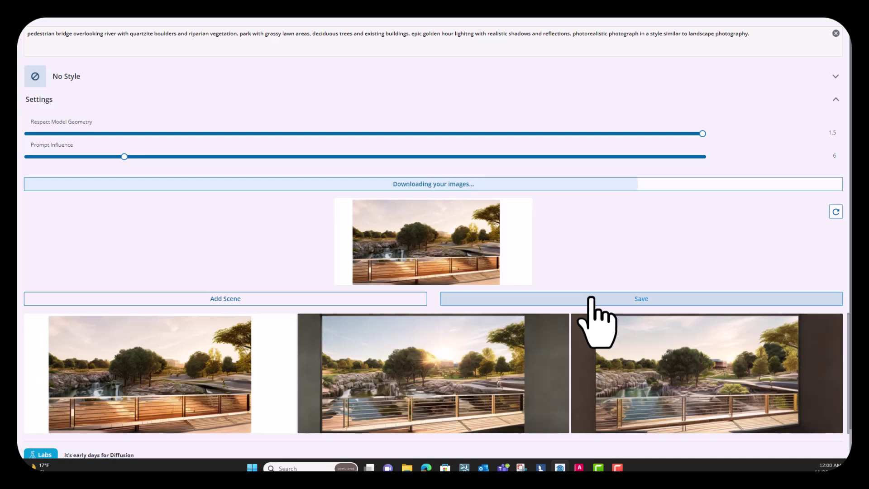
# - Compare the left, middle and right renderings of the new set, then raise Prompt Influence
pyautogui.click(367, 351)
pyautogui.click(667, 368)
pyautogui.click(409, 379)
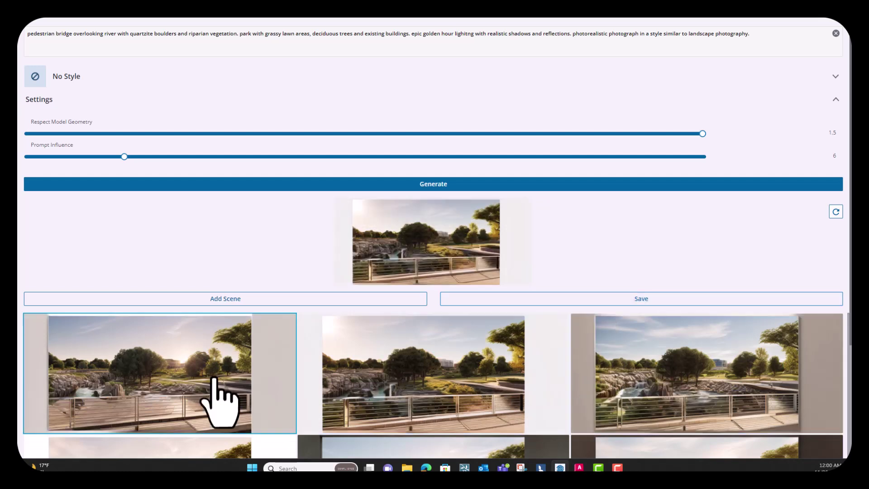
pyautogui.click(216, 410)
pyautogui.click(435, 385)
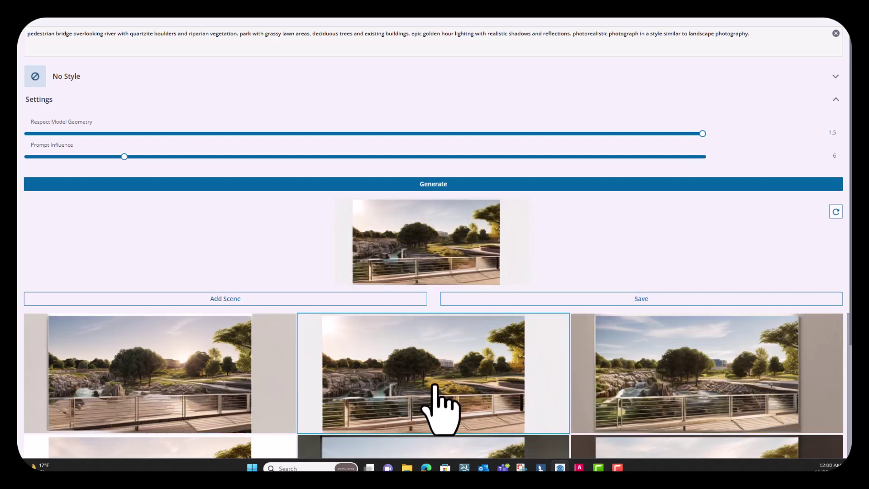
pyautogui.click(675, 390)
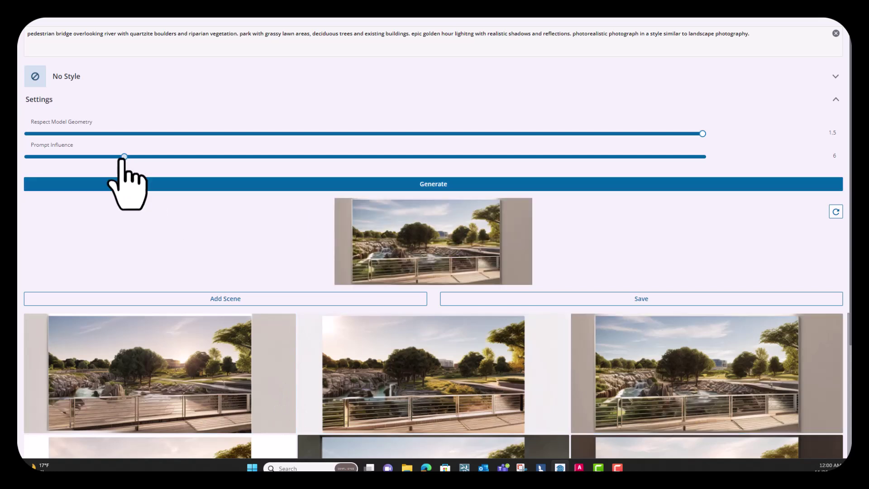
pyautogui.moveTo(122, 157); pyautogui.dragTo(733, 171)
# - Generate a sun-drenched set at Prompt Influence 12 and preview all three results, finishing on the first
pyautogui.click(382, 185)
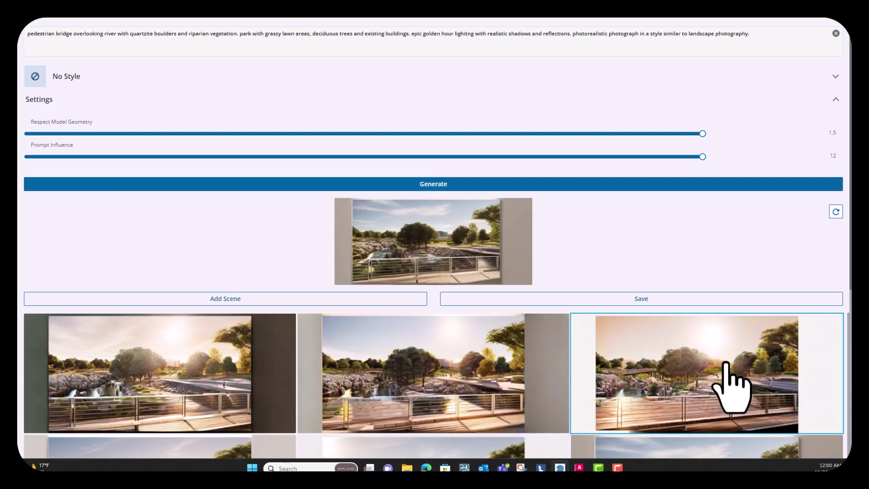
pyautogui.click(676, 398)
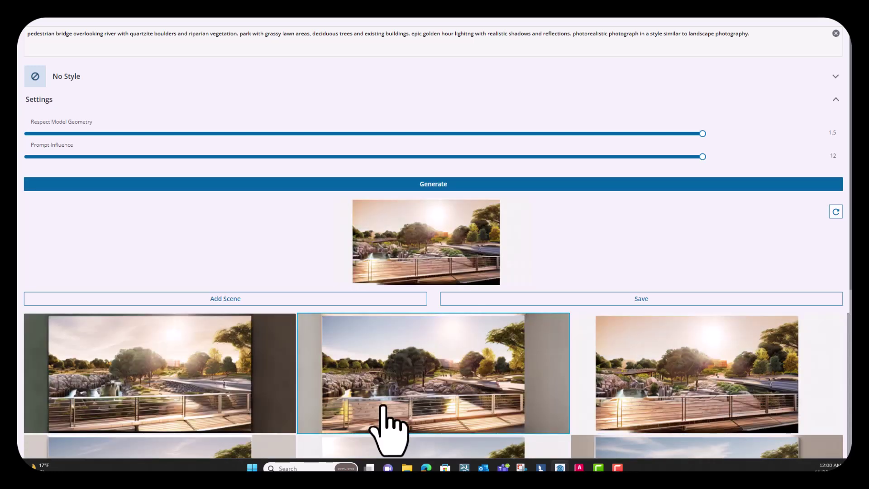
pyautogui.click(137, 389)
pyautogui.click(407, 386)
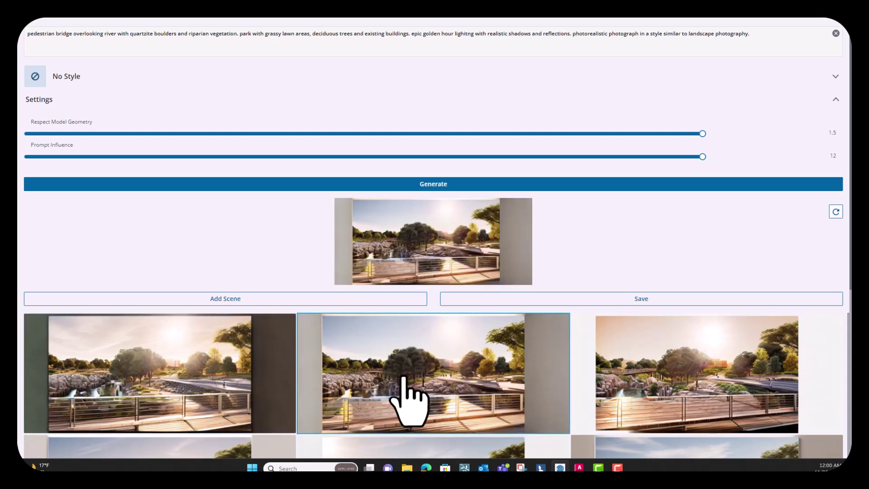
pyautogui.click(702, 379)
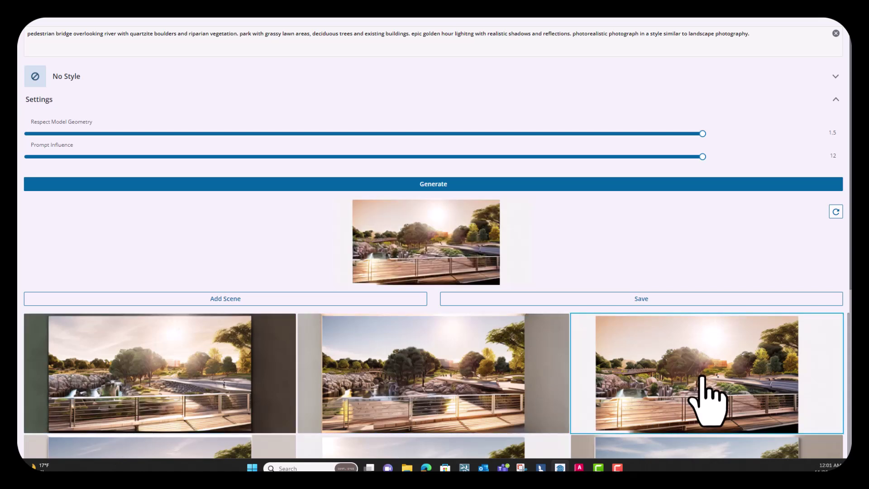
pyautogui.click(466, 384)
pyautogui.click(120, 385)
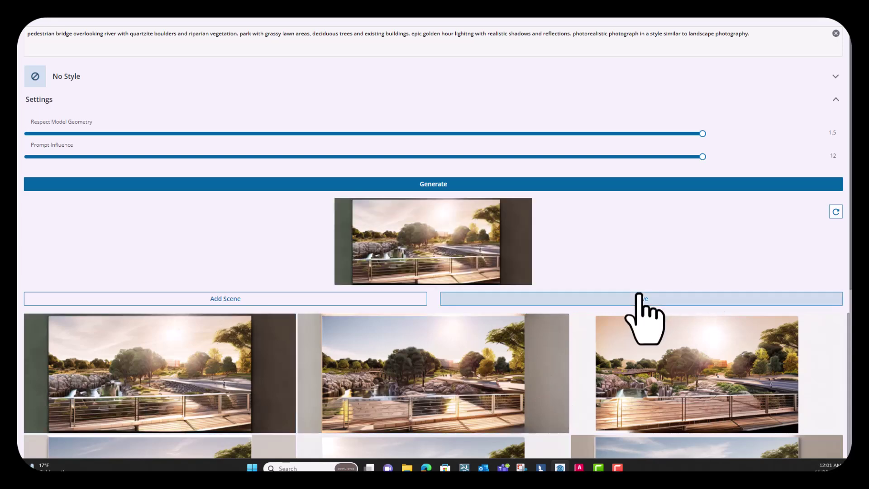
# - Save the chosen rendering into the Desktop's Skp diffusion folder and select the proposed .png name
pyautogui.click(579, 299)
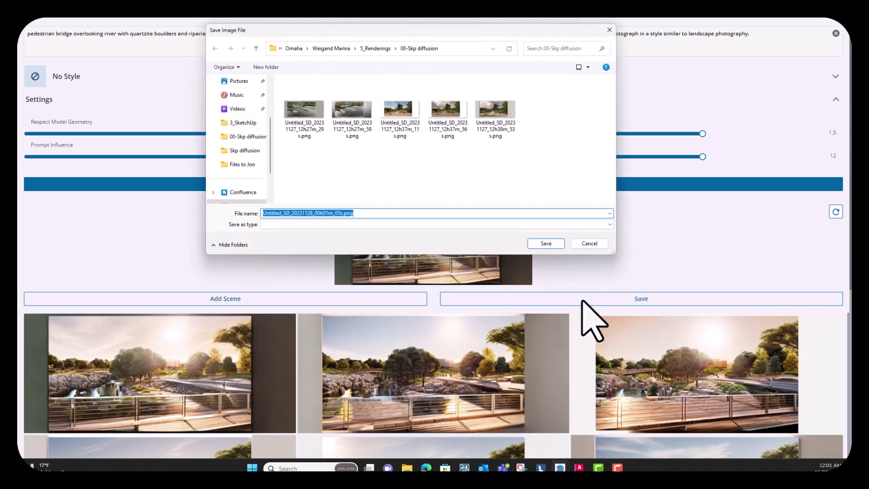
pyautogui.scroll(-1, 257, 154)
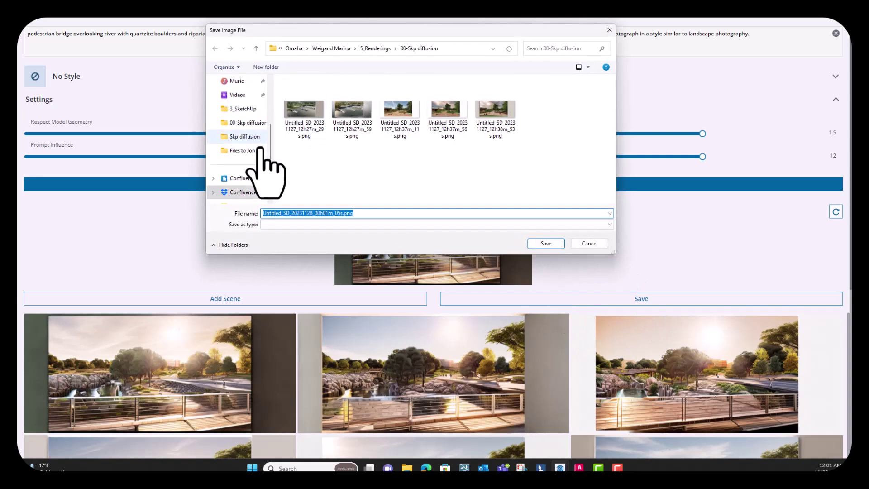
pyautogui.click(234, 135)
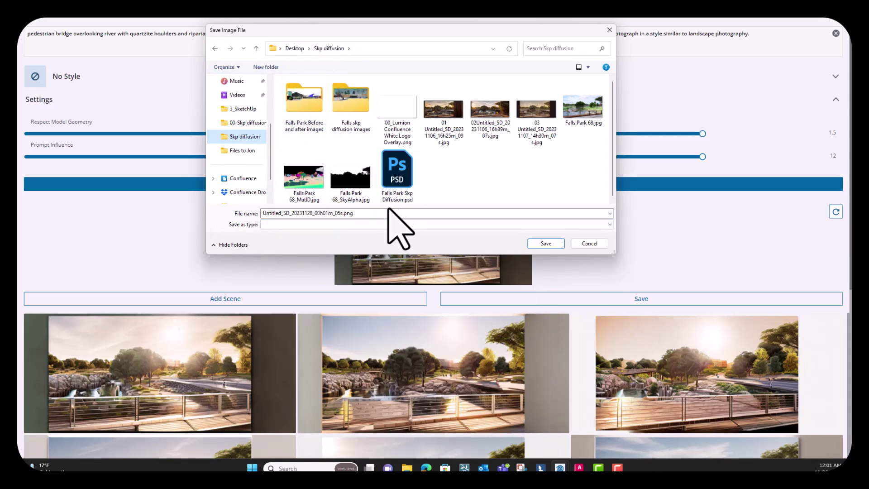
pyautogui.doubleClick(335, 213)
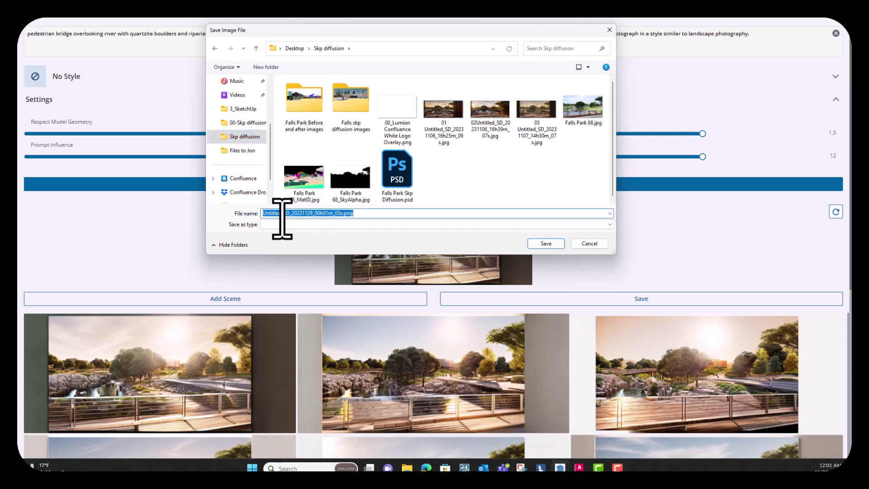
pyautogui.click(364, 213)
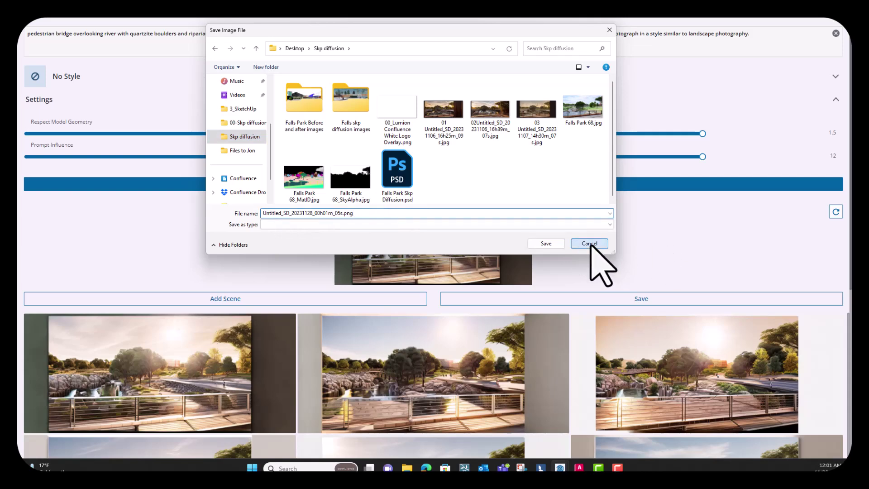